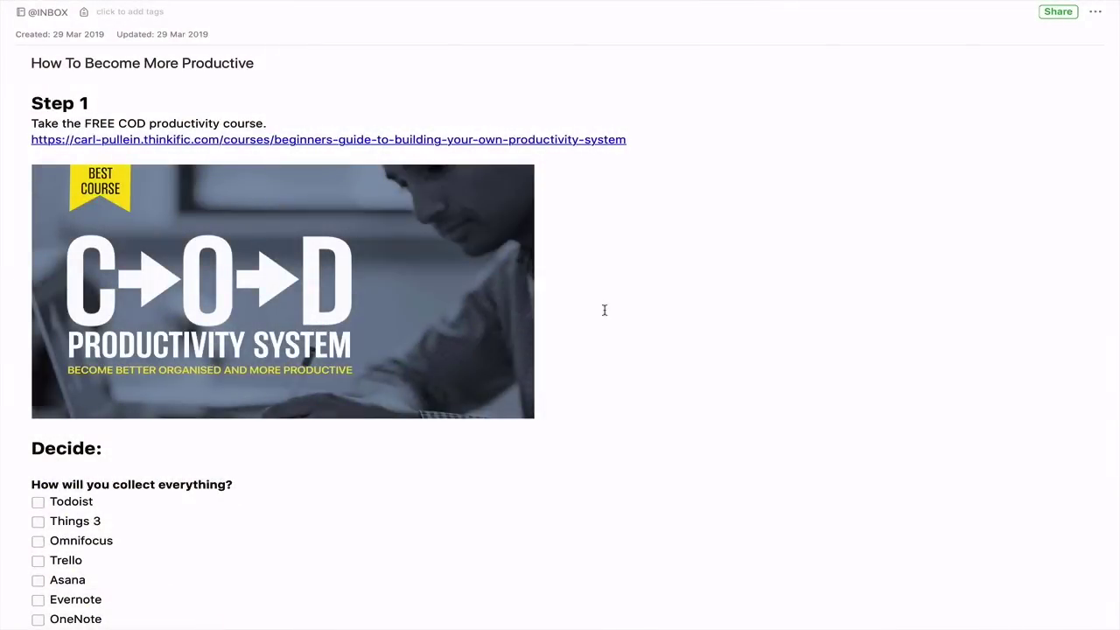
scroll(603, 310, "down", 4)
scroll(603, 310, "down", 8)
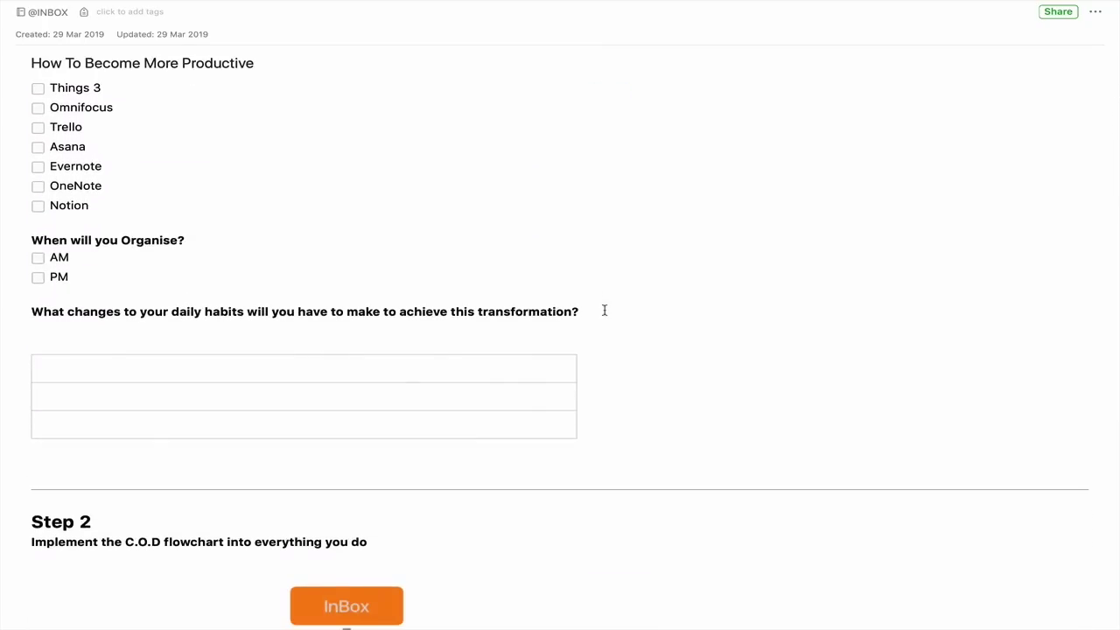
scroll(603, 310, "up", 12)
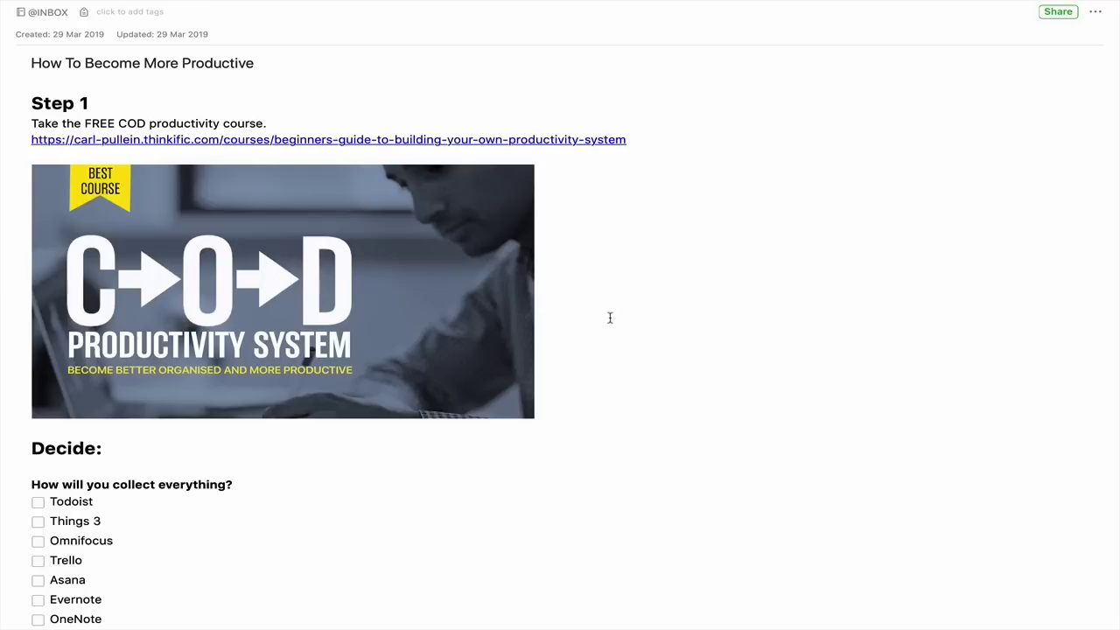
scroll(582, 228, "up", 1)
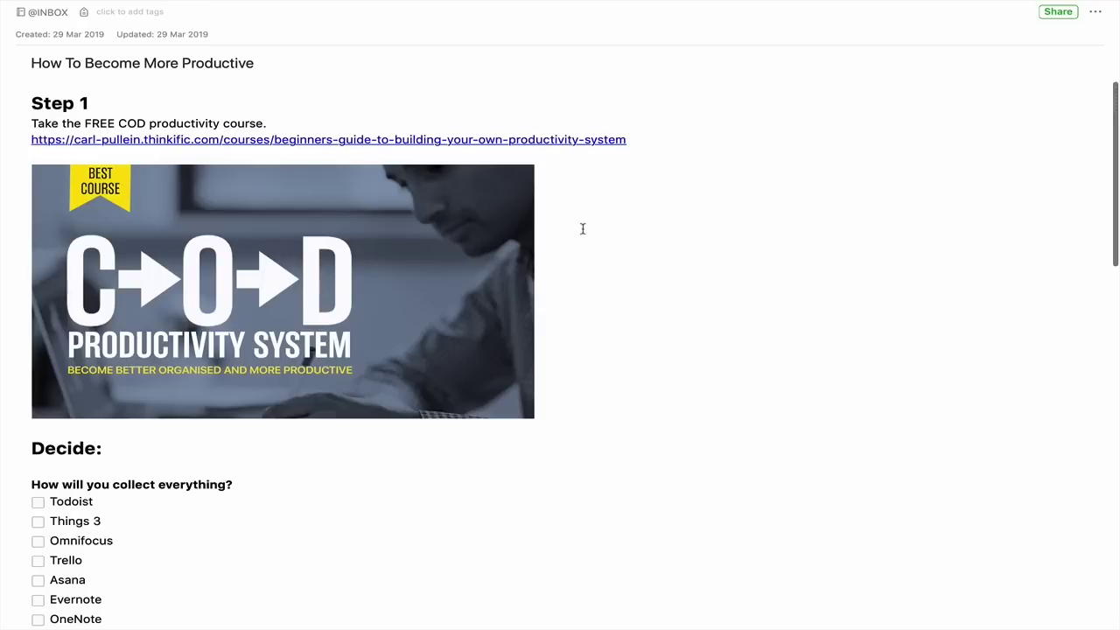
scroll(582, 228, "down", 3)
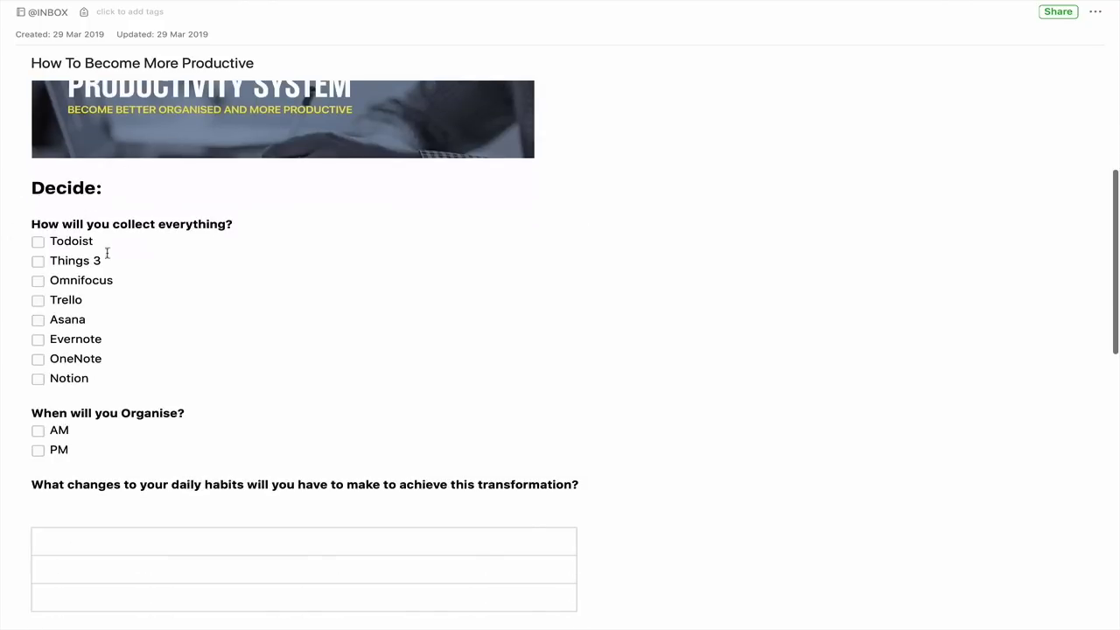
scroll(197, 399, "down", 3)
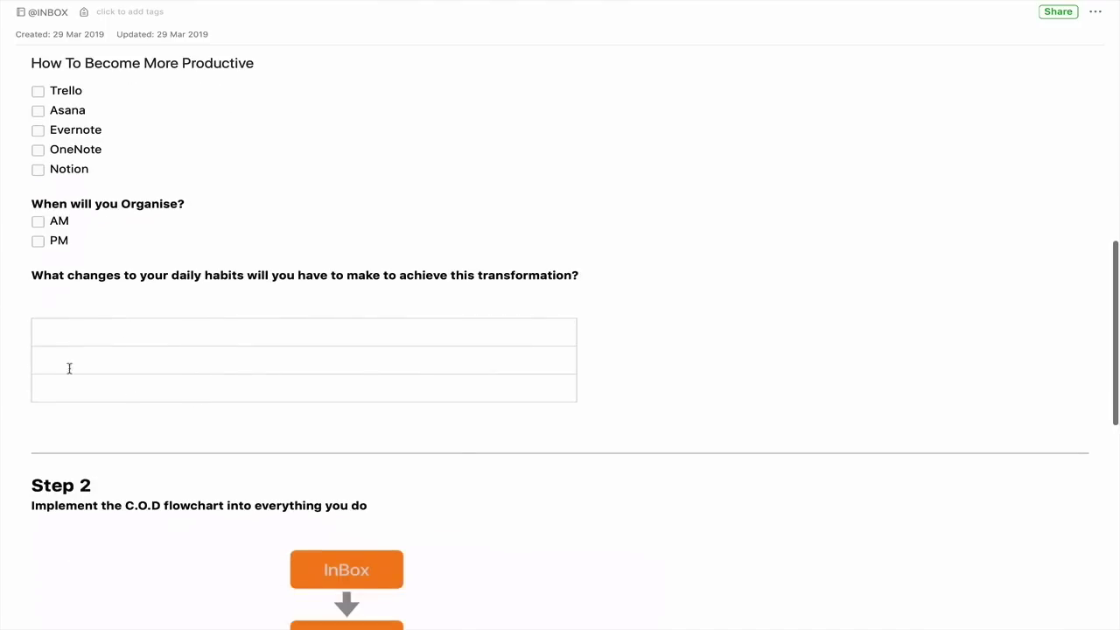
scroll(342, 387, "down", 1)
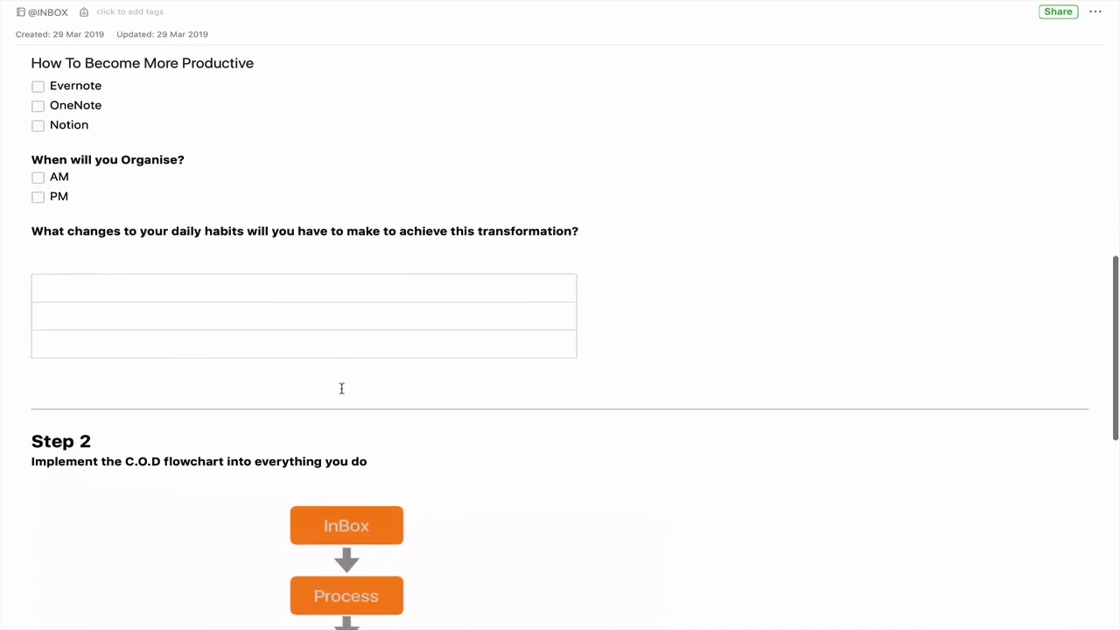
scroll(342, 388, "down", 5)
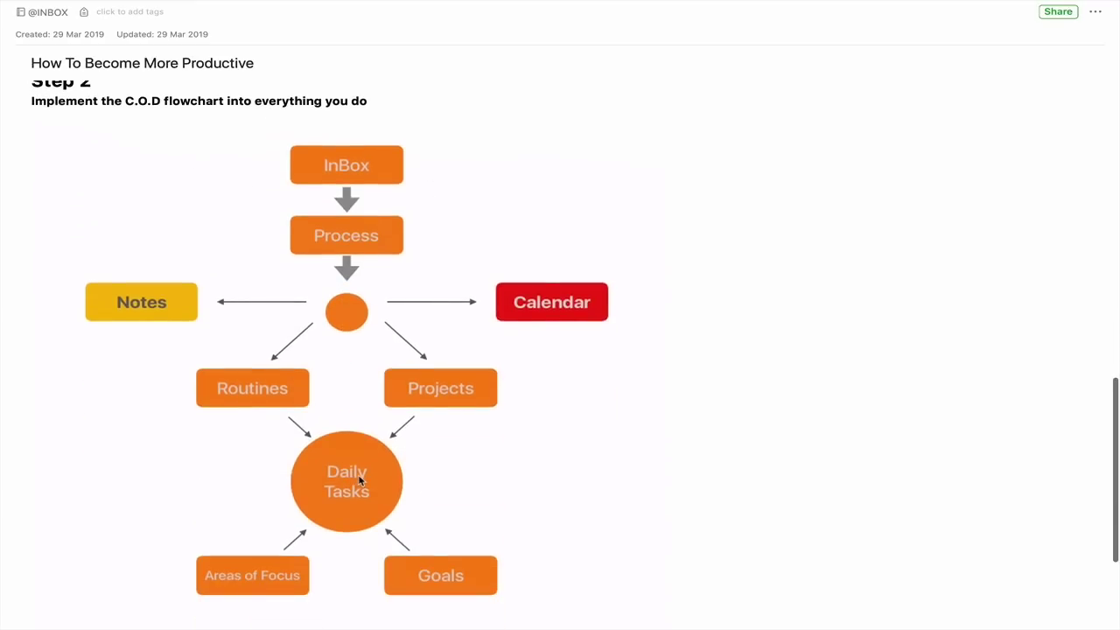
scroll(358, 479, "down", 3)
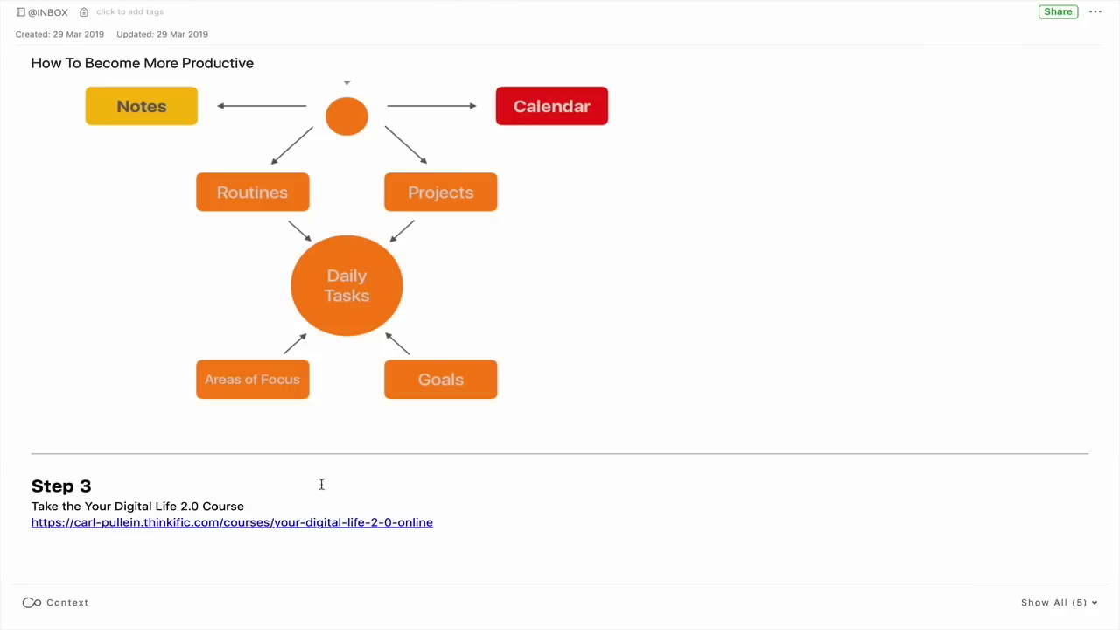
scroll(321, 485, "up", 10)
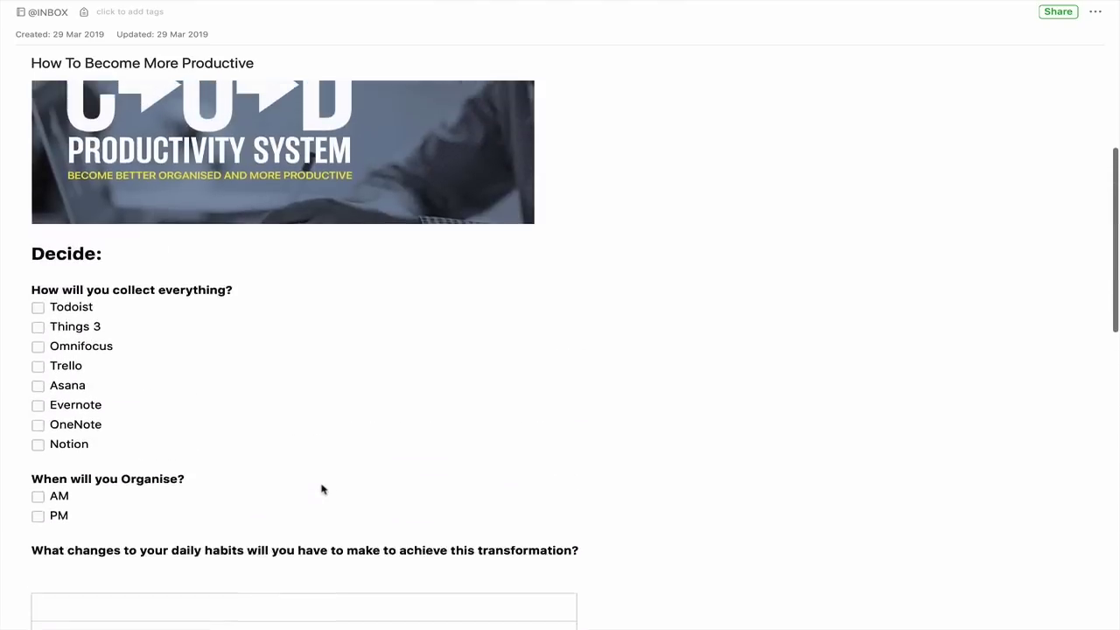
scroll(321, 488, "up", 5)
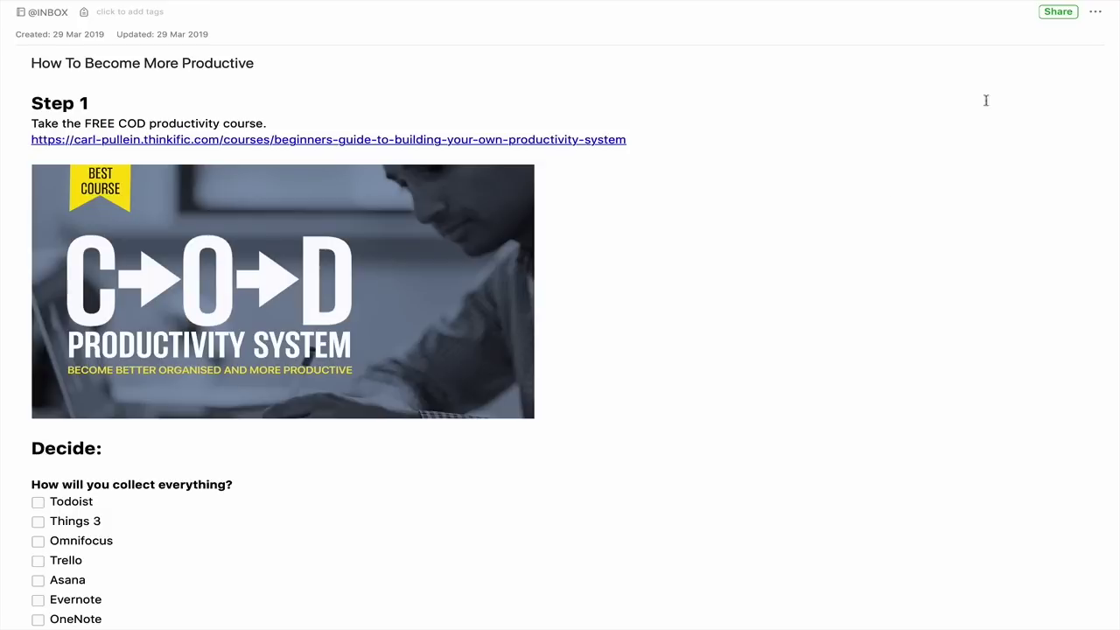
Turn off the note's public sharable link in its sharing settings.
left_click(1057, 14)
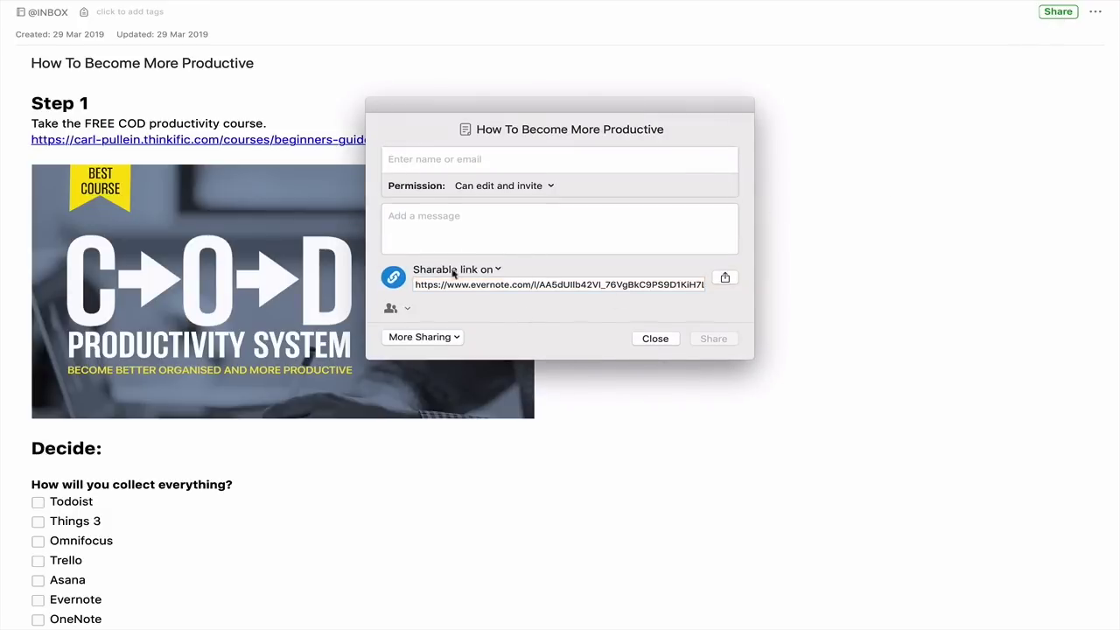
left_click(496, 271)
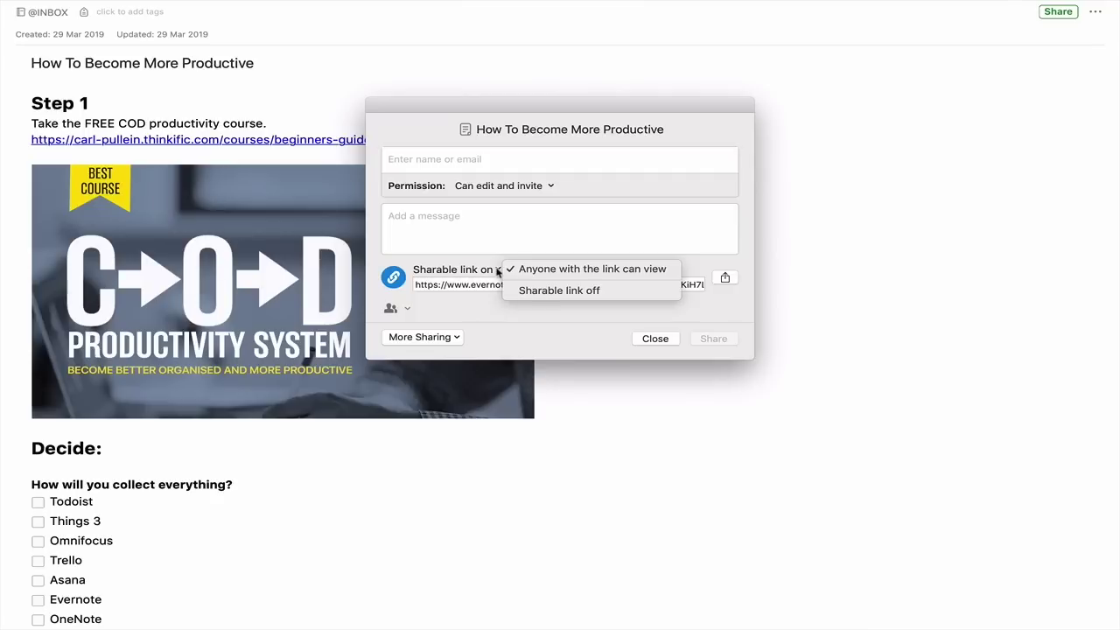
left_click(526, 290)
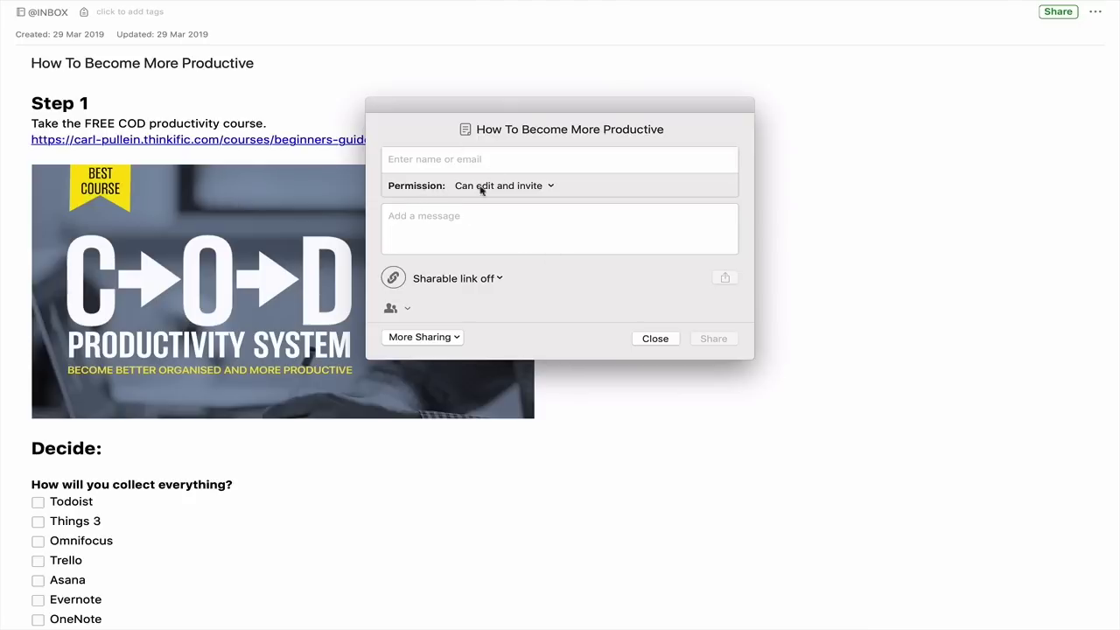
Set sharing permission to Can edit and make the link viewable by anyone with it.
left_click(550, 185)
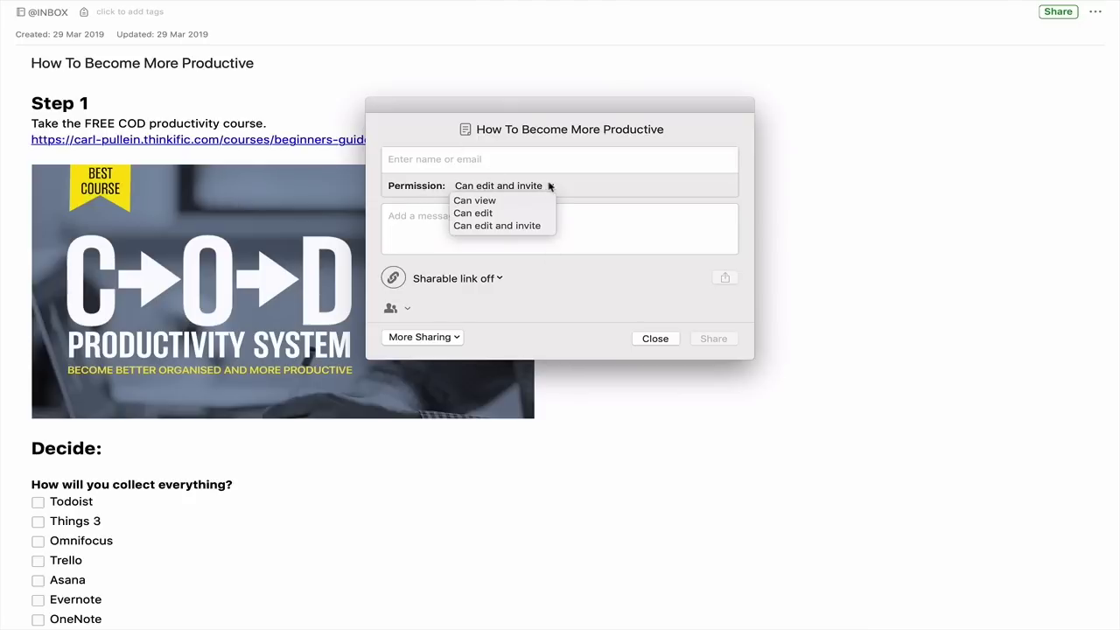
left_click(538, 215)
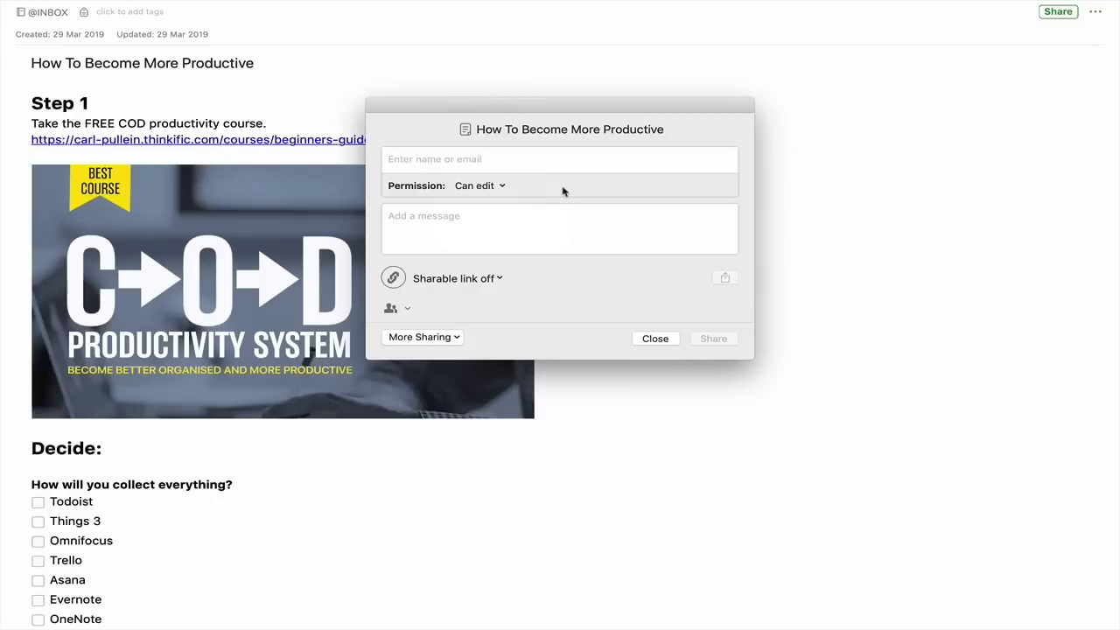
left_click(501, 278)
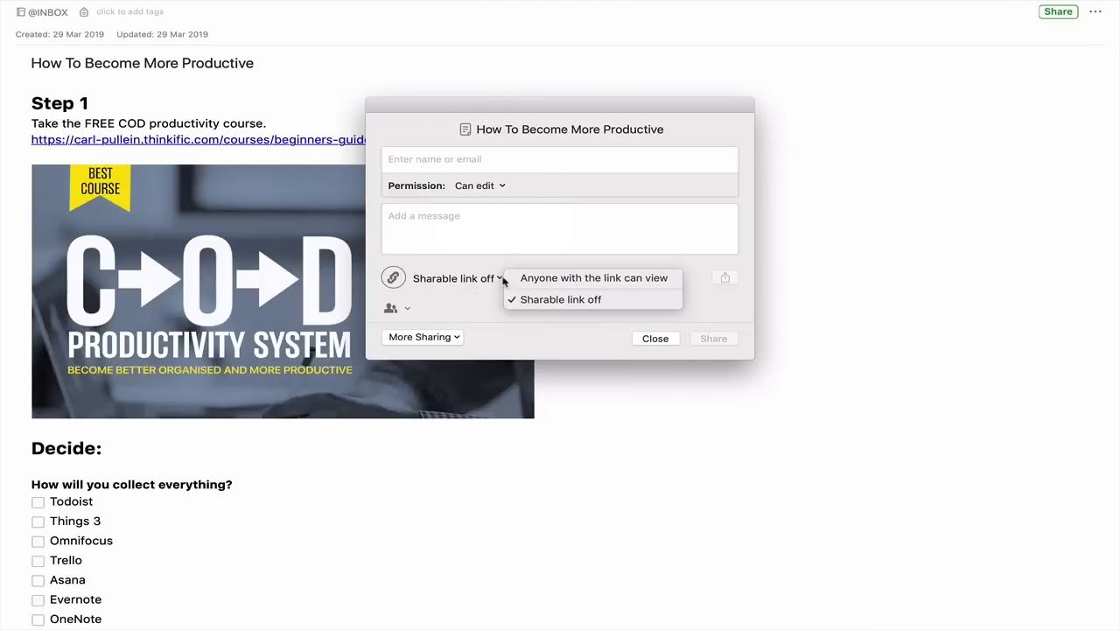
left_click(530, 278)
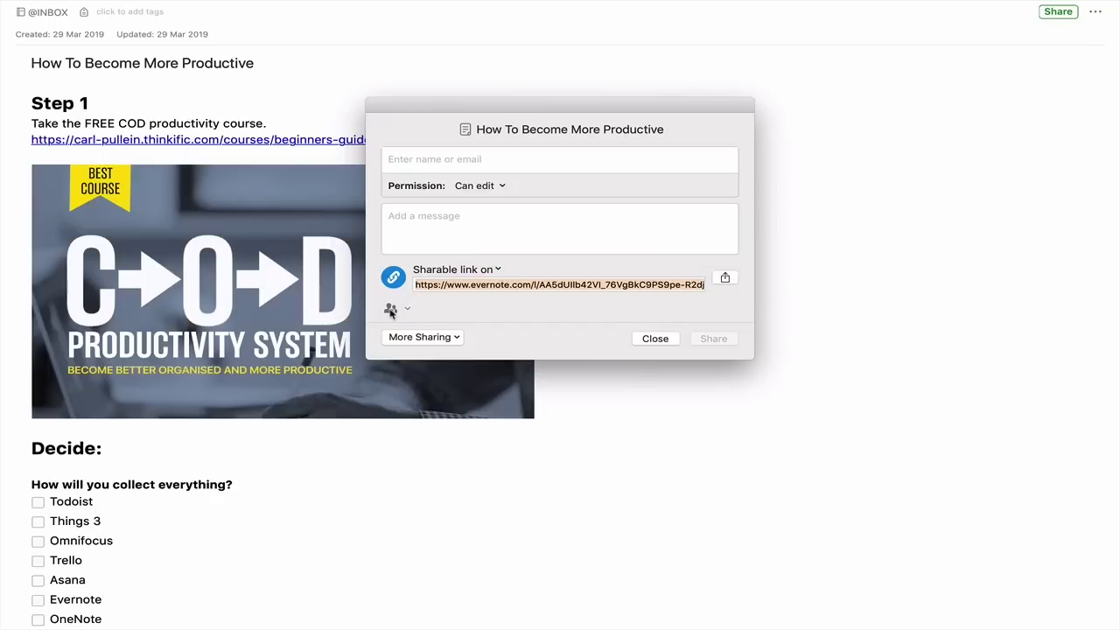
Copy the sharable link with Copy URL, dismiss More Sharing, and close the share dialog.
left_click(726, 278)
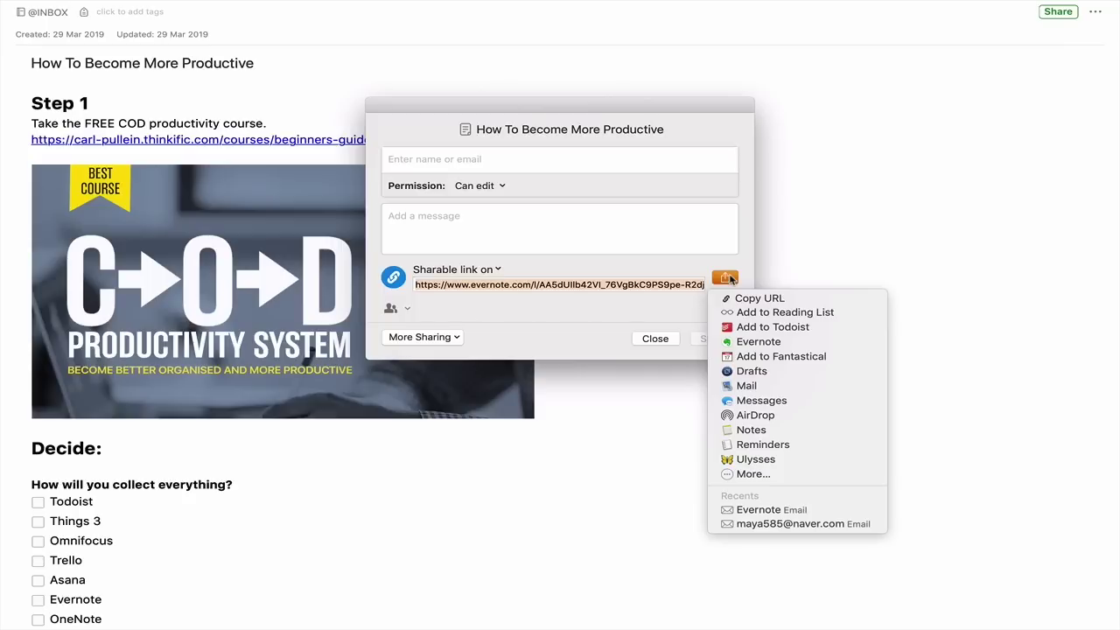
left_click(754, 298)
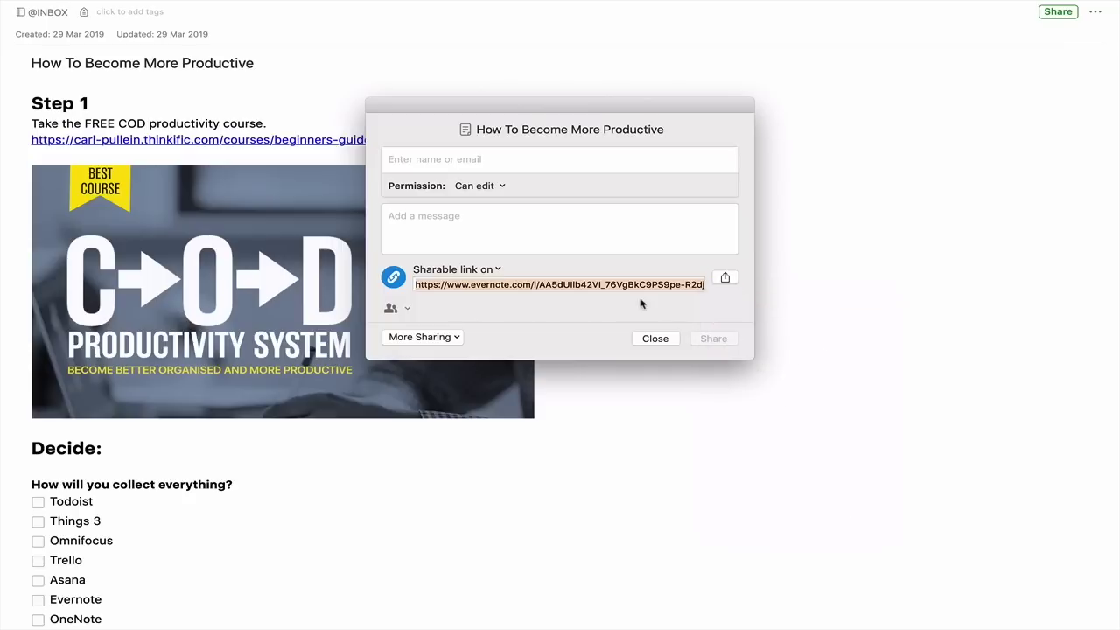
left_click(453, 339)
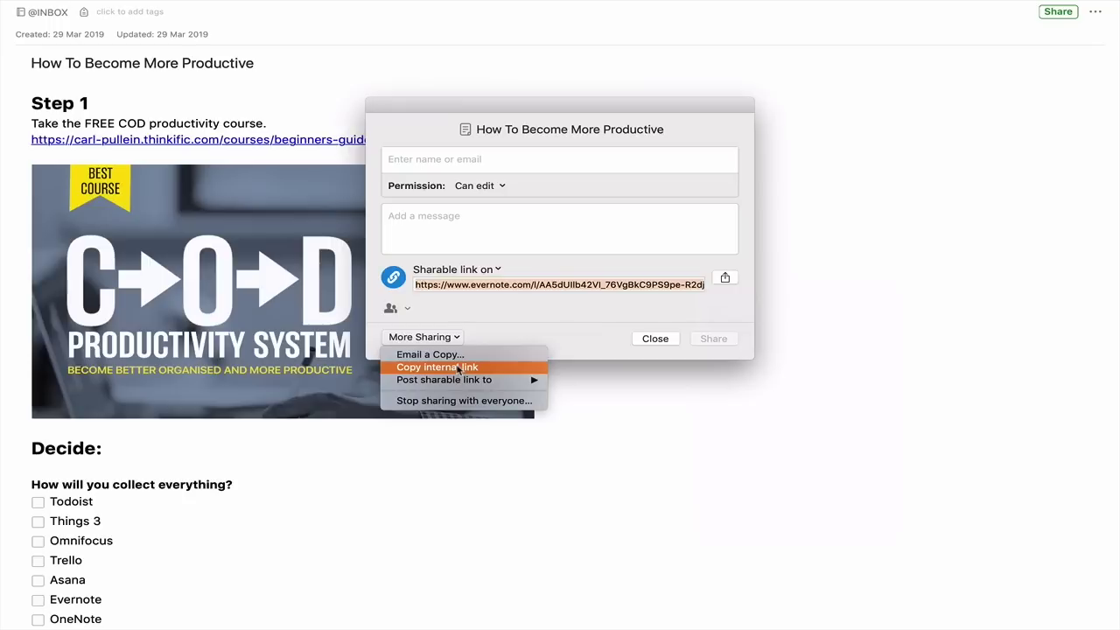
left_click(533, 337)
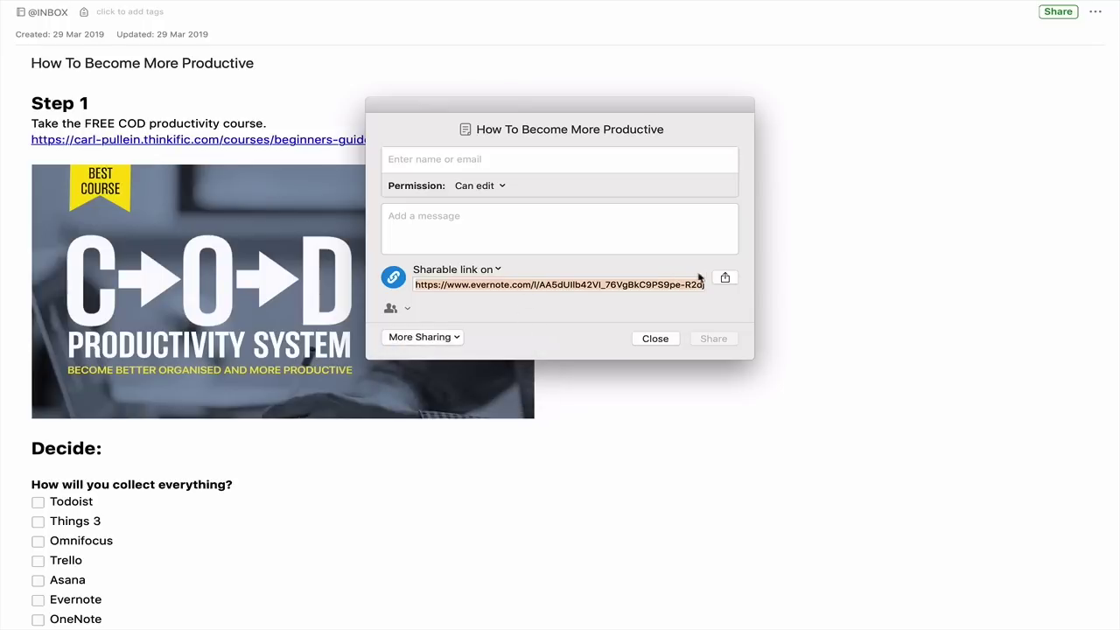
left_click(654, 338)
Launch Safari from the desktop via system search and load the pasted sharable link.
key("ctrl+Left")
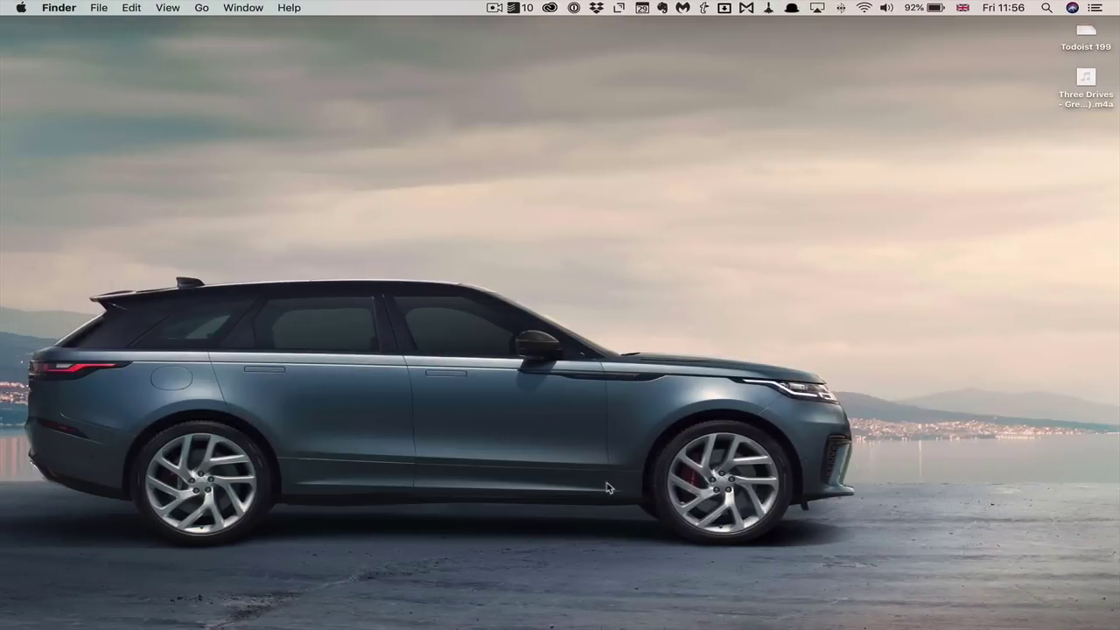
key("super+space")
type("safari")
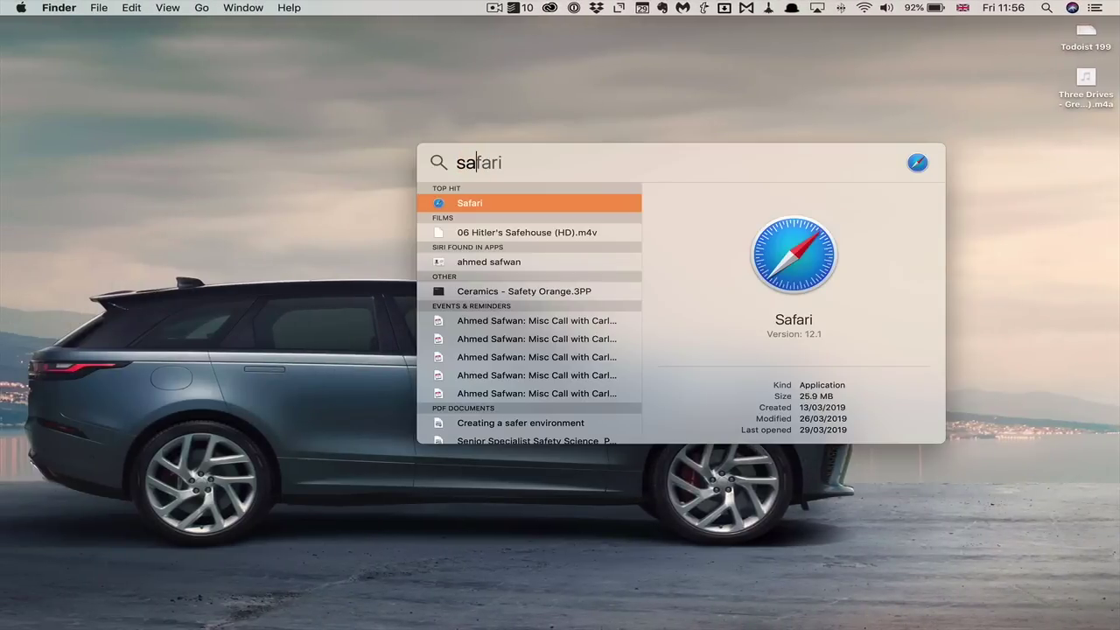
key("Return")
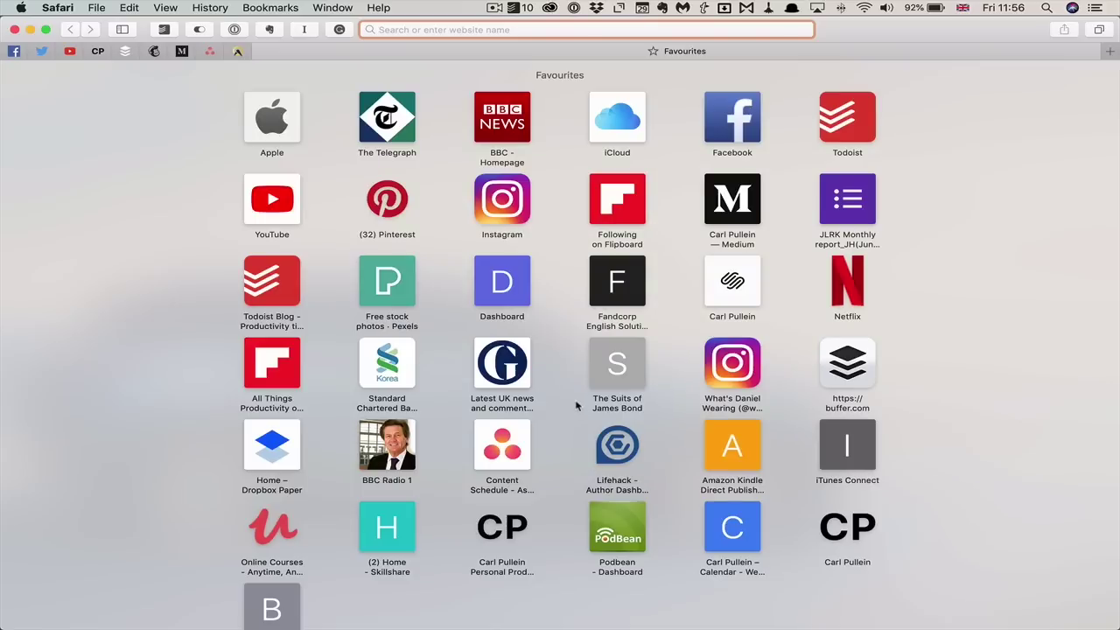
key("super+v")
key("Return")
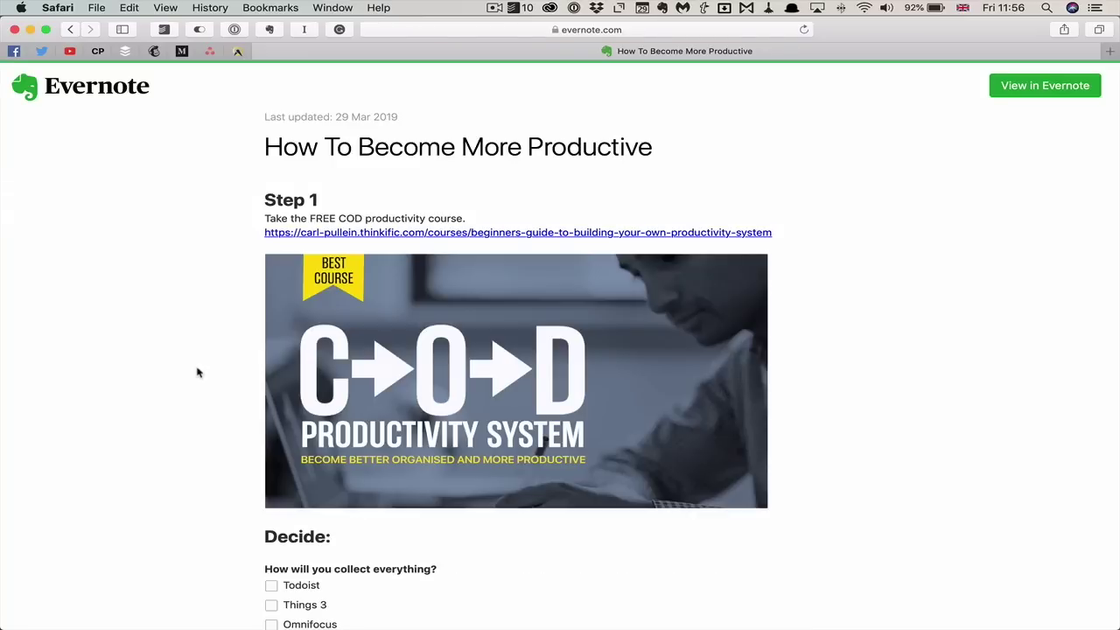
scroll(343, 416, "down", 5)
scroll(343, 416, "down", 10)
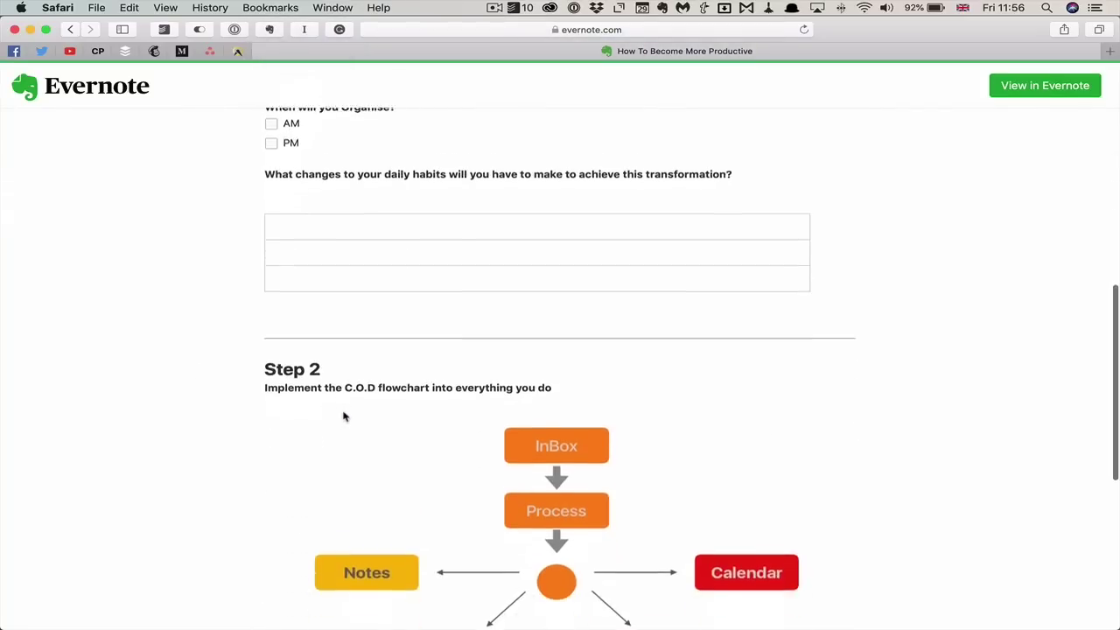
scroll(321, 379, "up", 12)
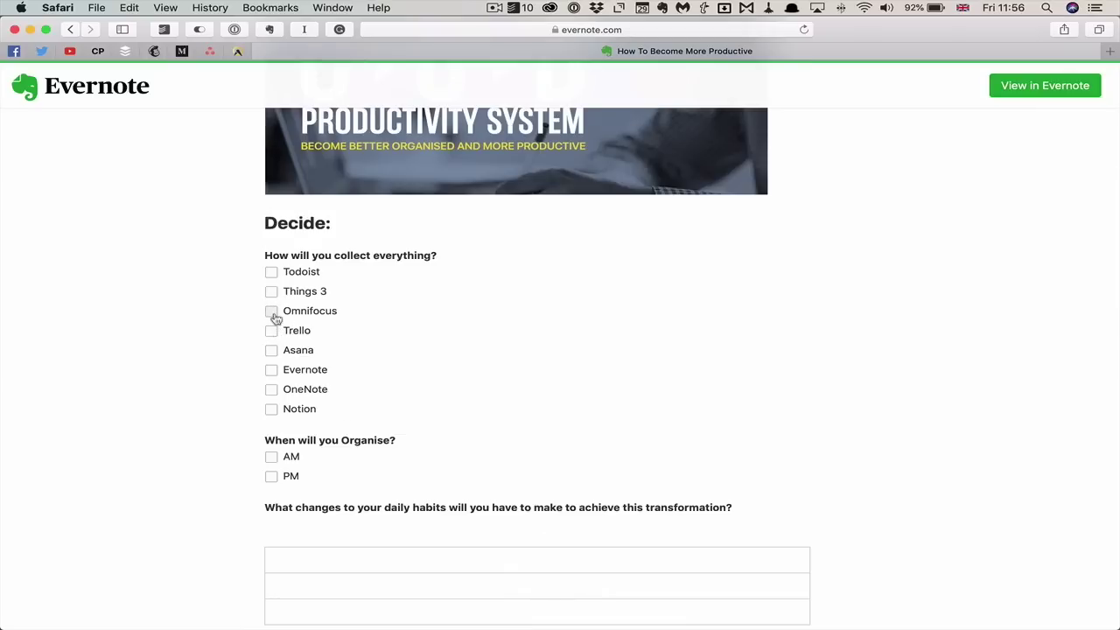
scroll(207, 314, "down", 8)
scroll(207, 317, "down", 3)
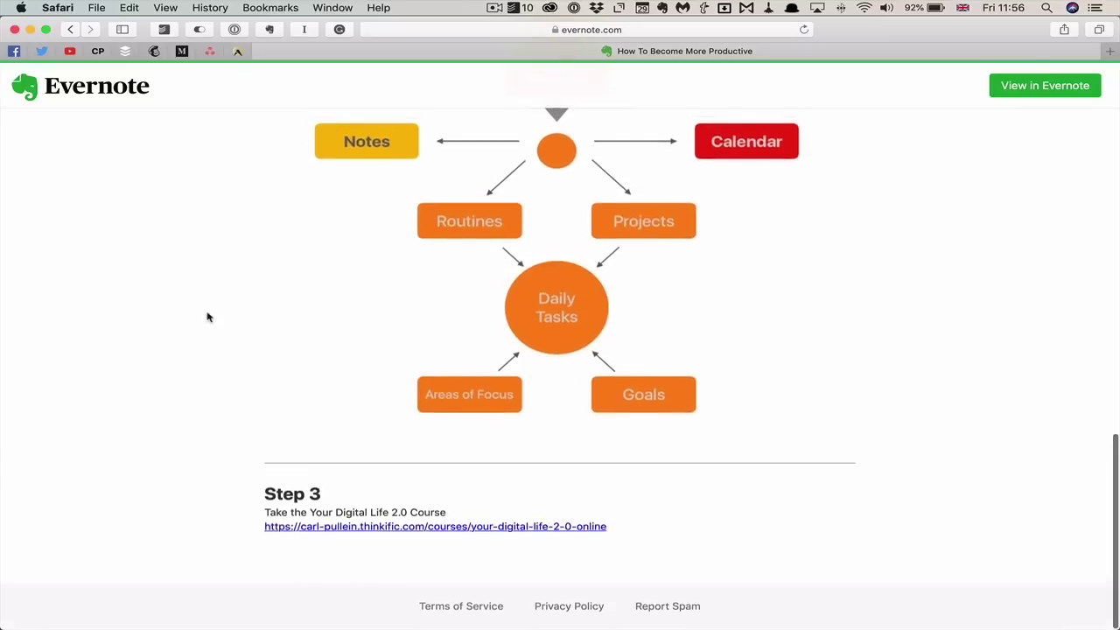
scroll(207, 317, "up", 15)
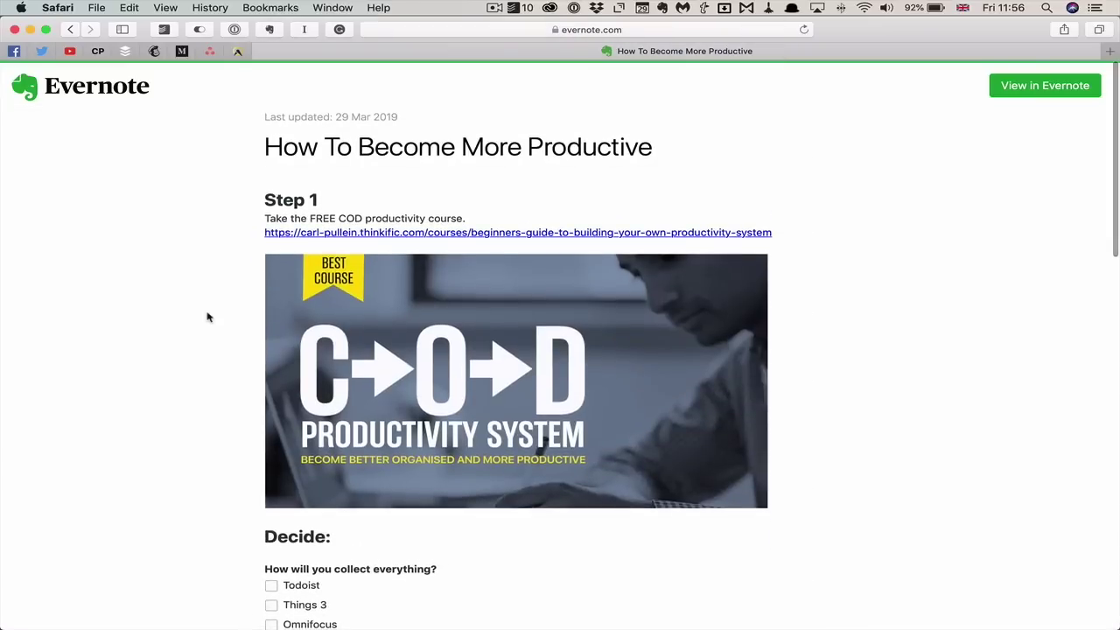
scroll(207, 317, "down", 2)
scroll(461, 256, "up", 1)
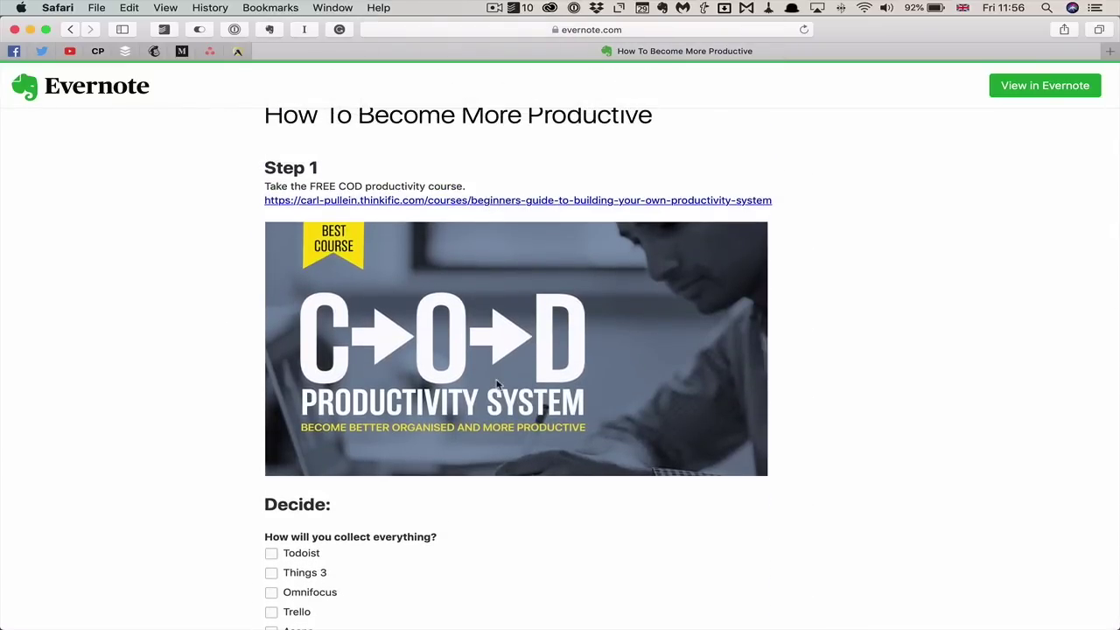
scroll(440, 429, "down", 15)
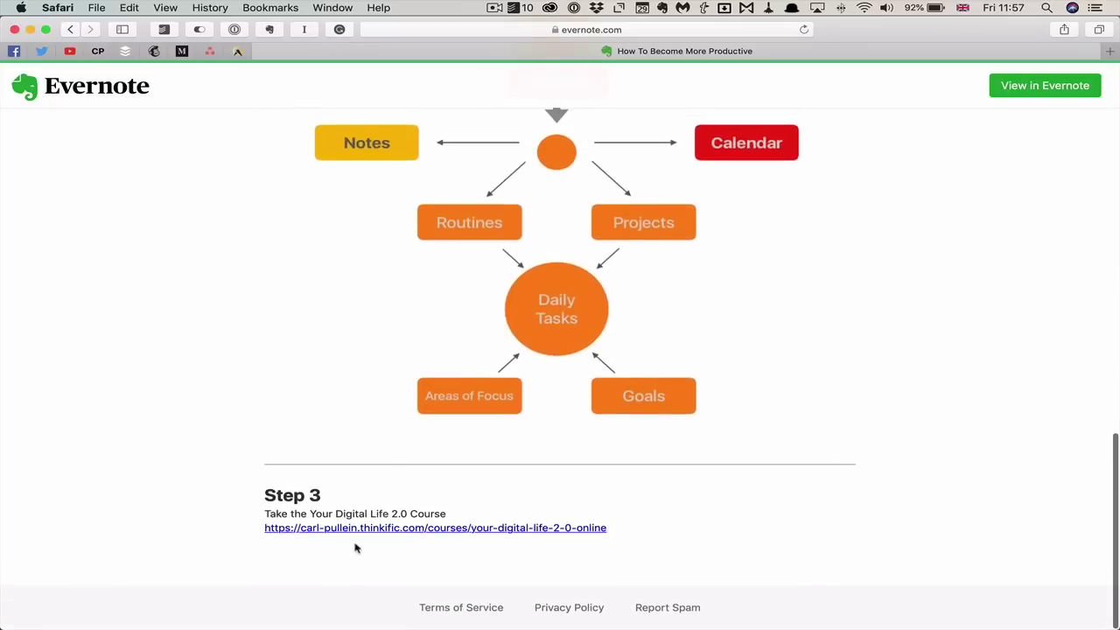
scroll(147, 266, "up", 15)
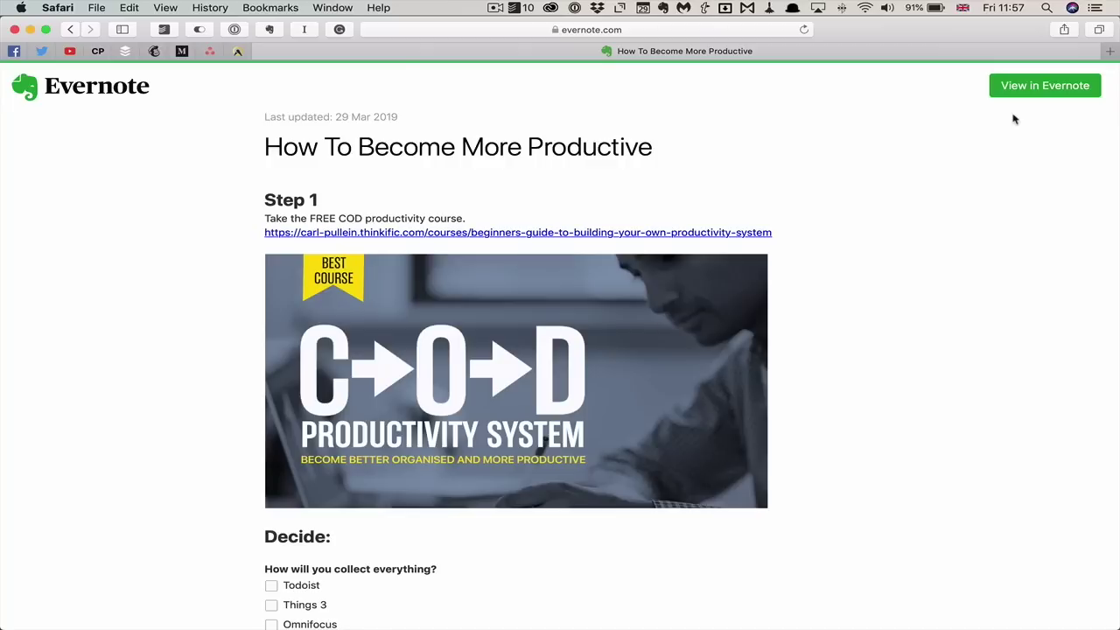
scroll(1013, 119, "down", 20)
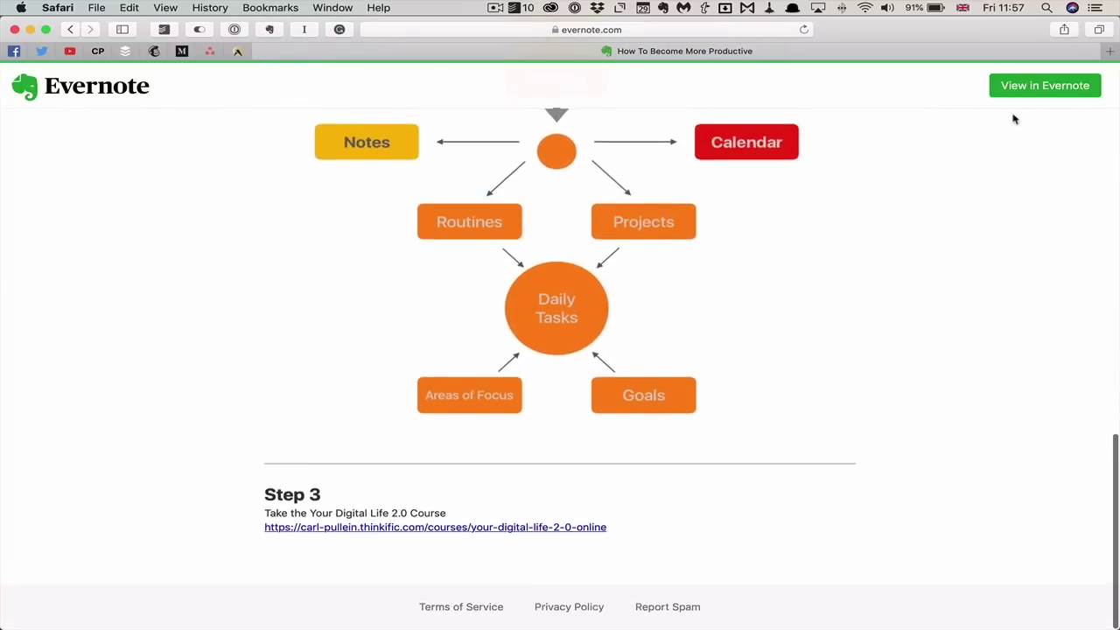
scroll(1014, 119, "up", 20)
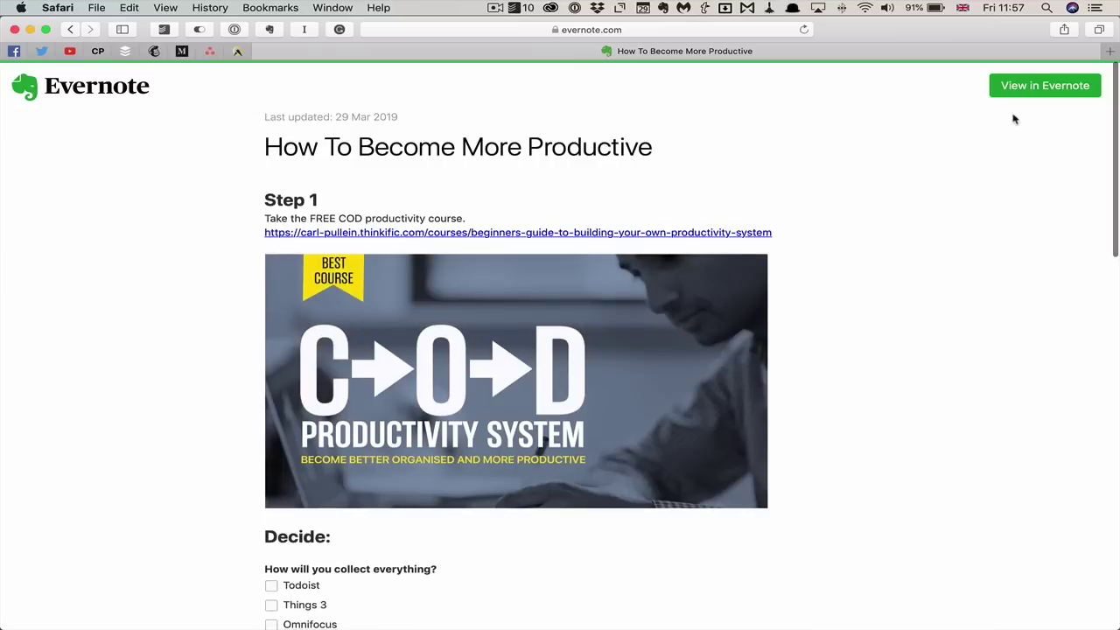